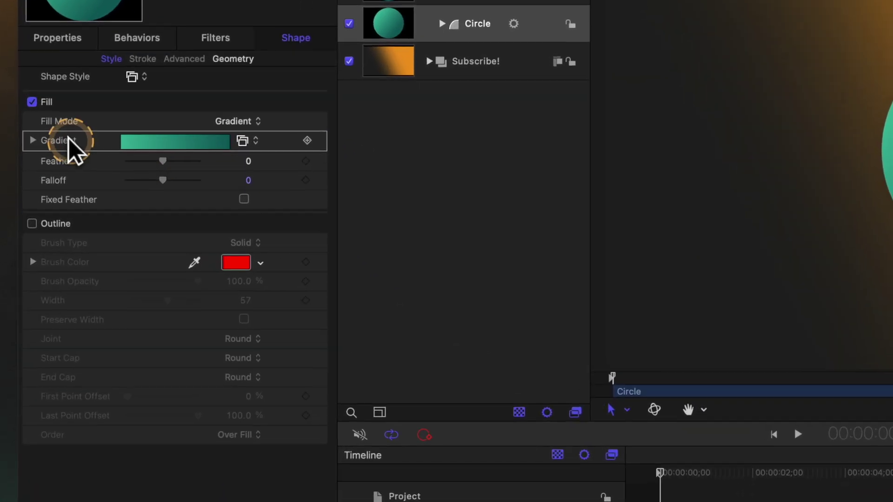
Expand the Circle's gradient fill settings and select its first colour stop.
left_click(29, 146)
left_click(49, 197)
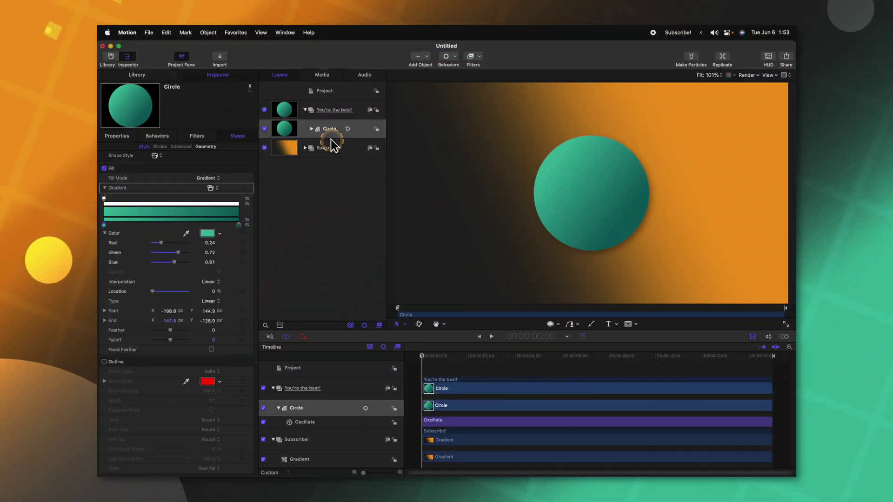
Clone the Circle with K, move the clone left, then reselect Circle's gradient colours.
key("k")
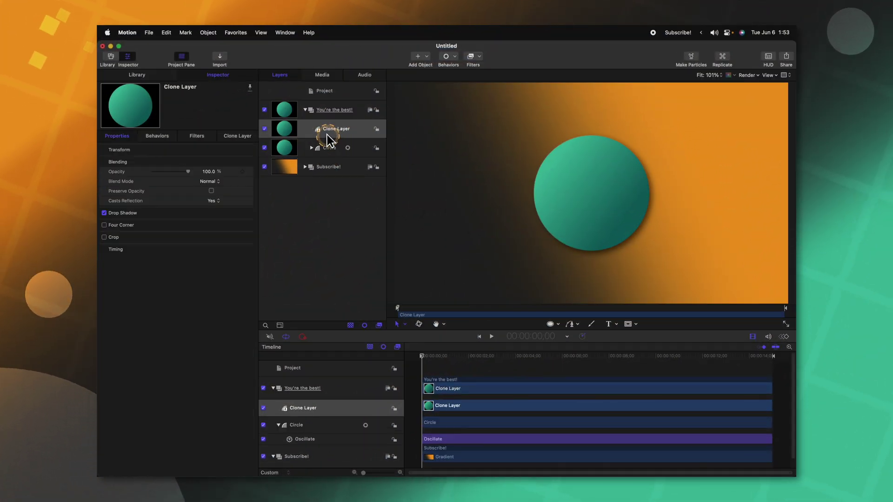
mouse_move(574, 177)
left_mouse_down()
mouse_move(542, 184)
mouse_move(497, 176)
left_mouse_up()
left_click_drag(354, 146, 327, 151)
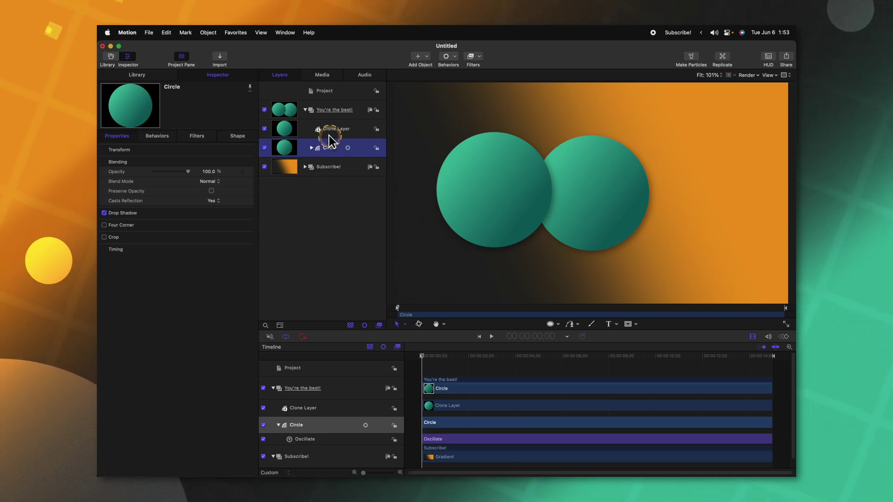
left_click(238, 137)
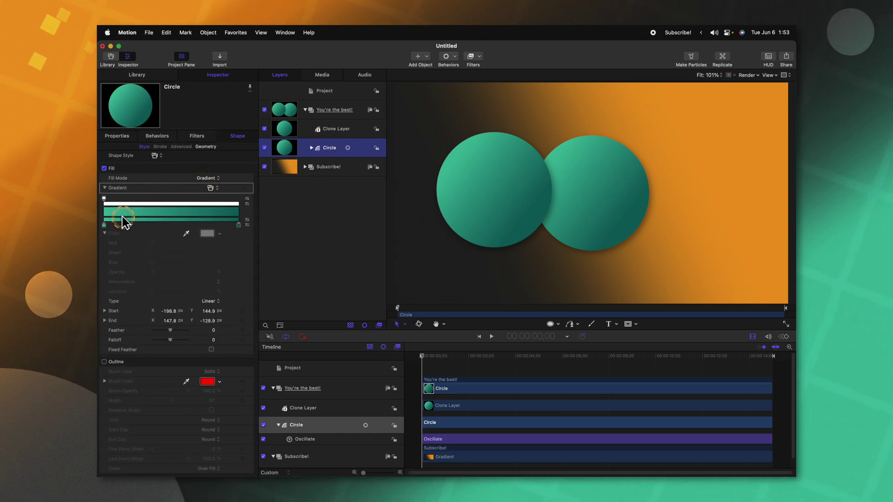
left_click(213, 188)
left_click(214, 233)
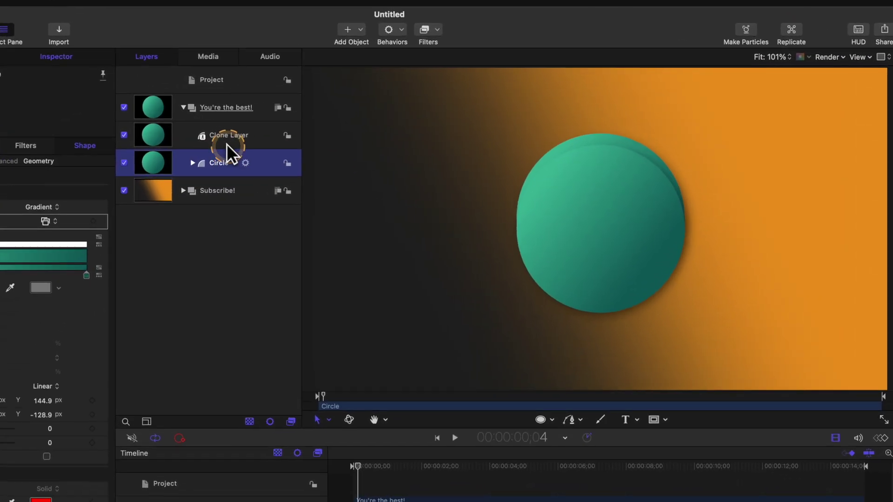
Delete the Clone Layer, then clone the whole You're the best! group and move it left.
left_click(307, 131)
key("Delete")
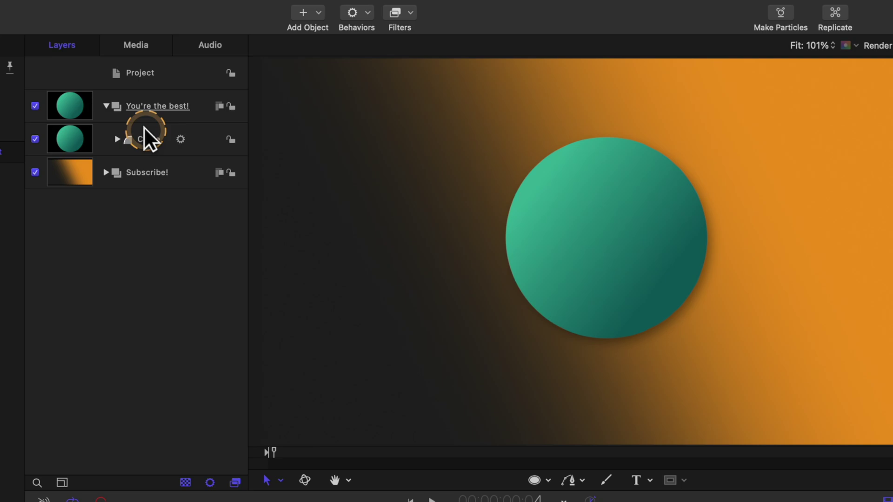
left_click(149, 140)
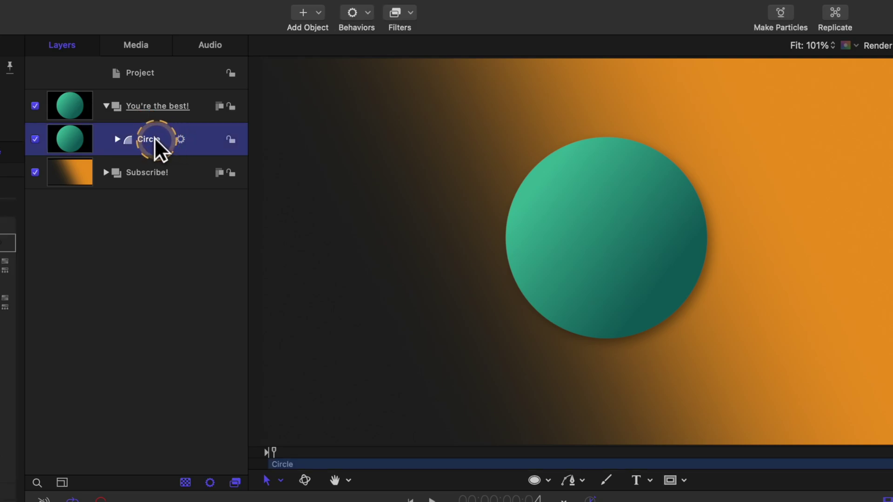
left_click(179, 98)
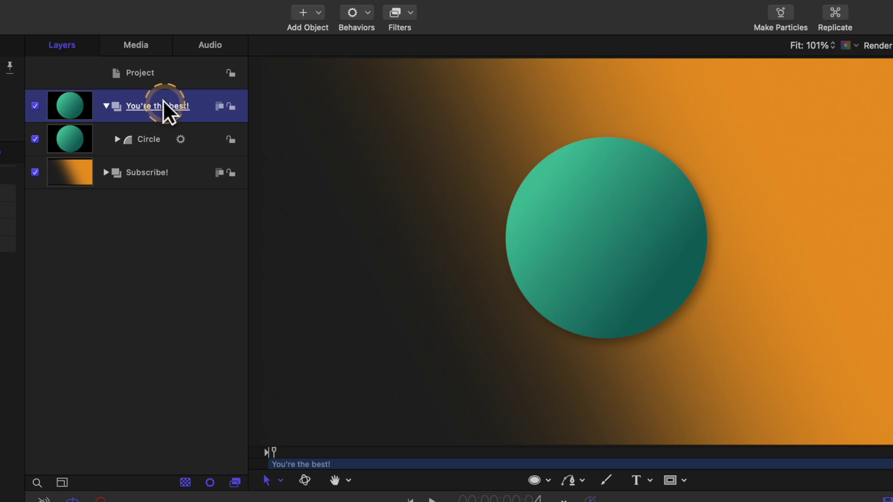
key("k")
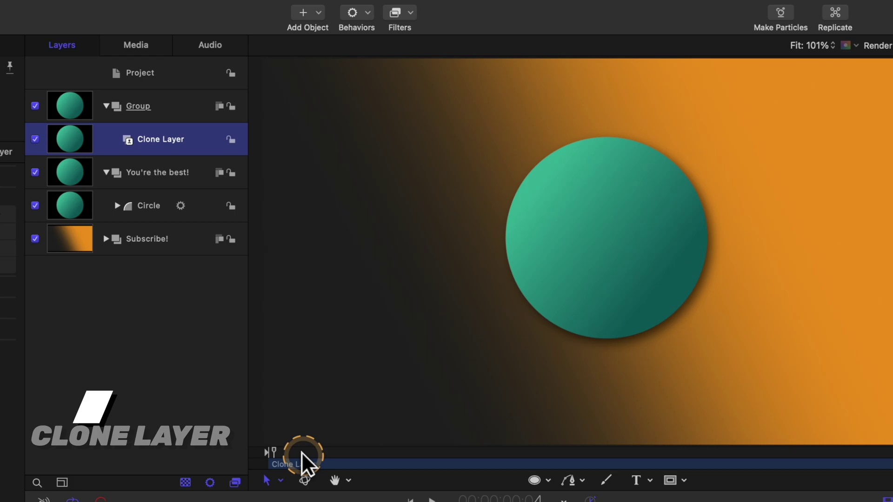
left_click_drag(579, 253, 421, 246)
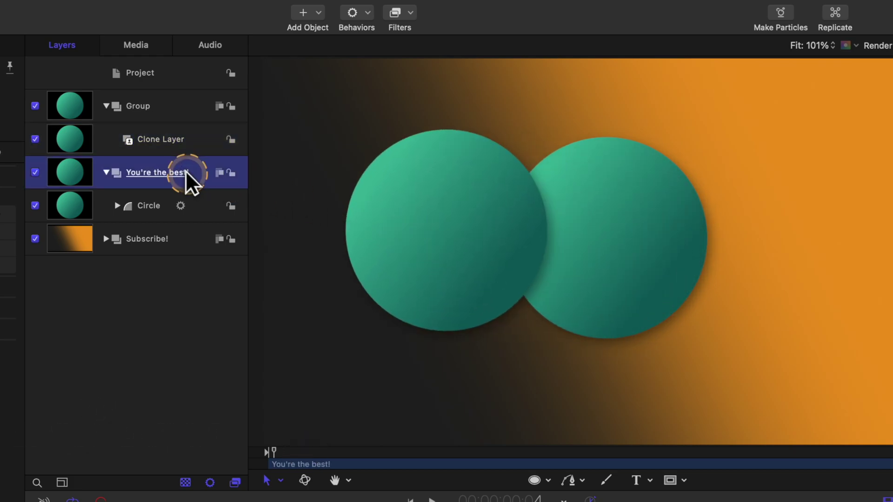
Preview both circles, then scale the original Circle down to 56% so the clone follows.
left_click(146, 207)
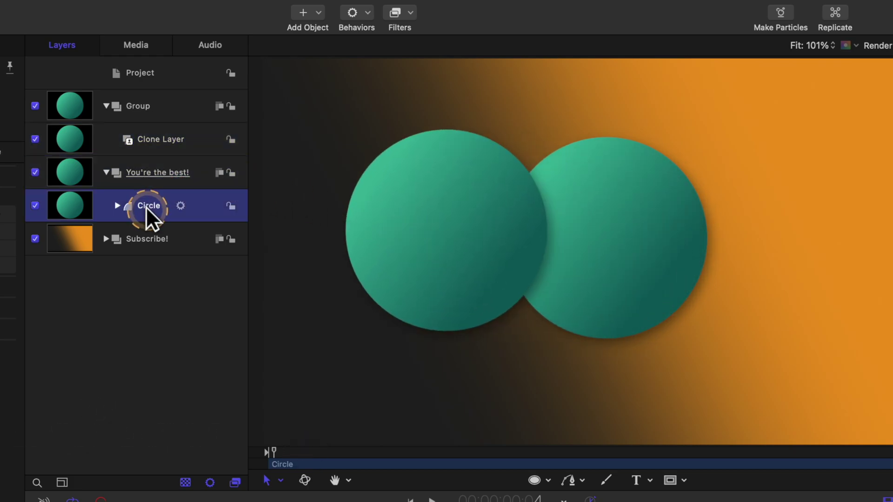
left_click(177, 140)
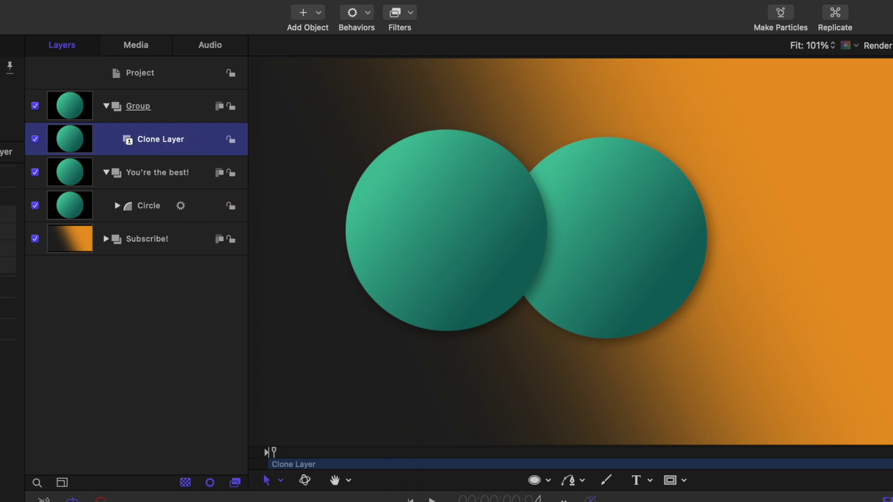
left_click(478, 307)
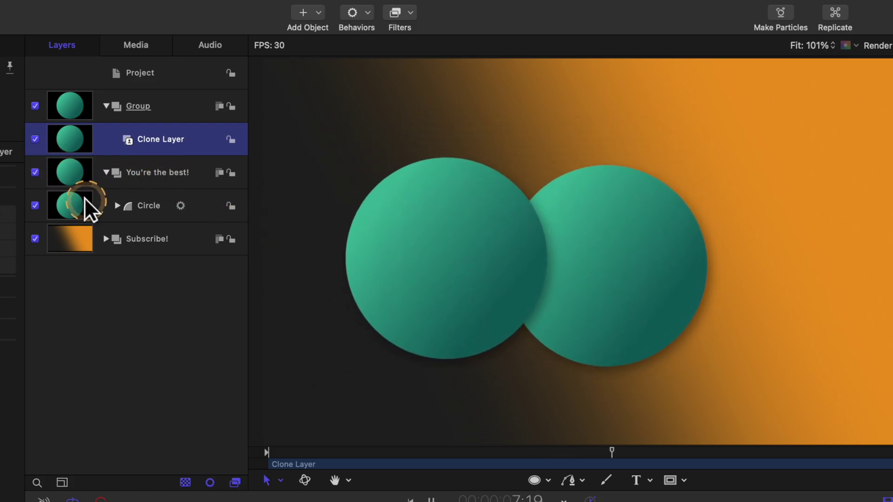
left_click(90, 205)
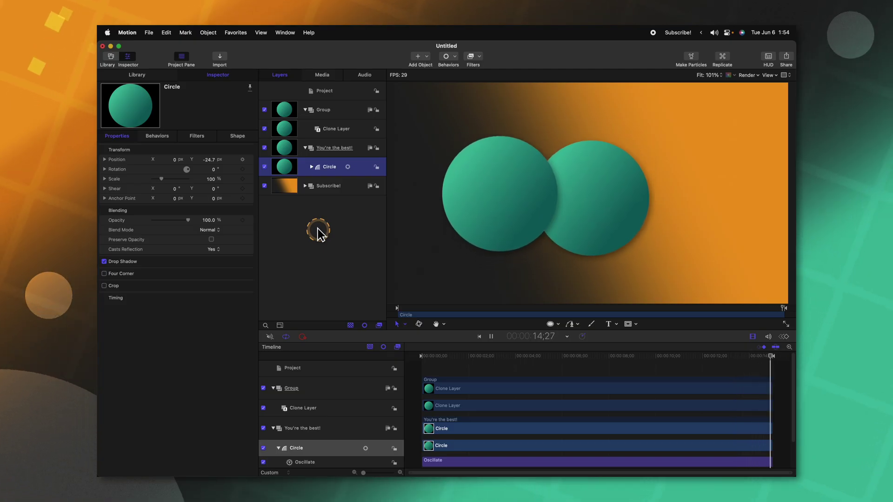
left_click_drag(162, 181, 158, 181)
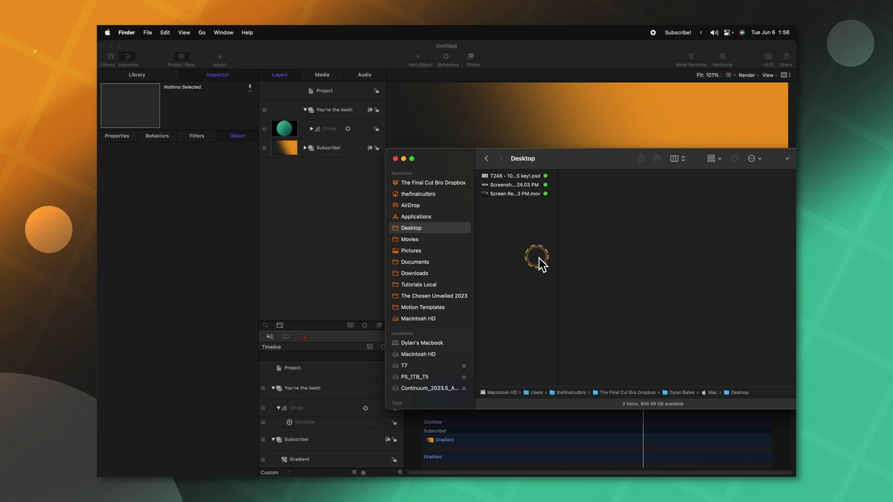
Drag the T248 .psd from the Finder Desktop into Motion's Layers list and return to Motion.
left_click_drag(502, 177, 322, 224)
left_click(317, 247)
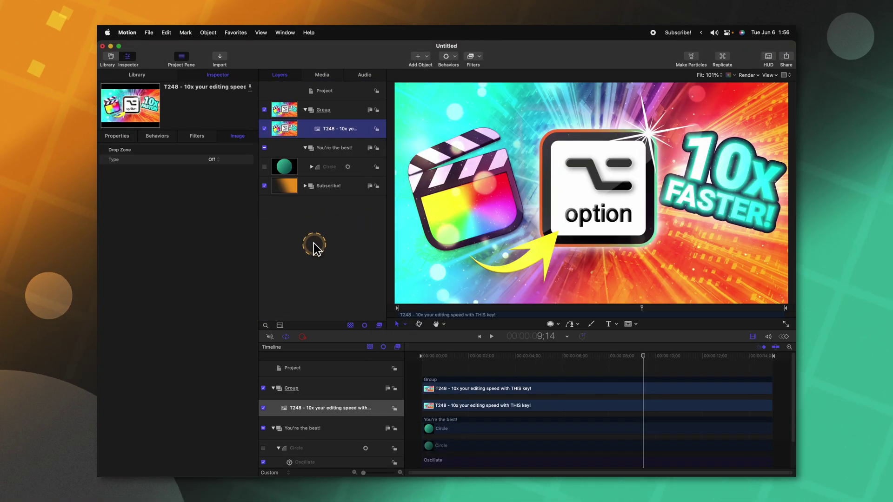
left_click(353, 135)
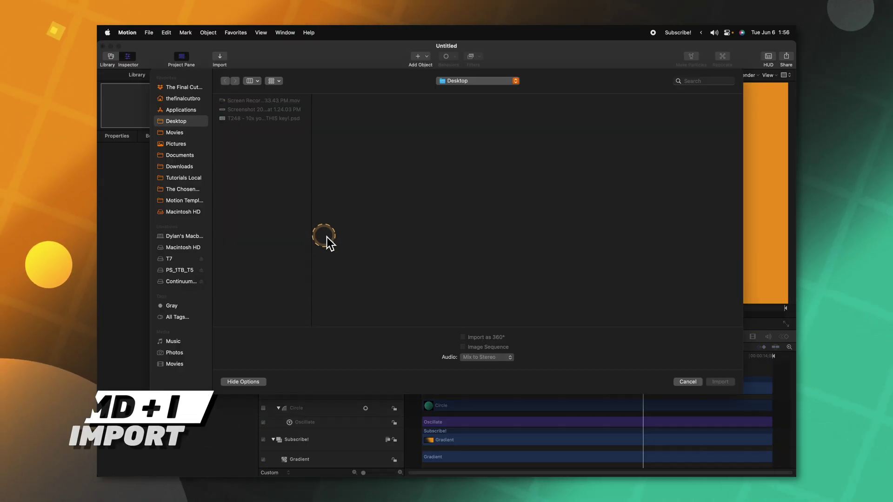
Choose the T248 PSD for import, review its layer options, then cancel without importing.
left_click(296, 118)
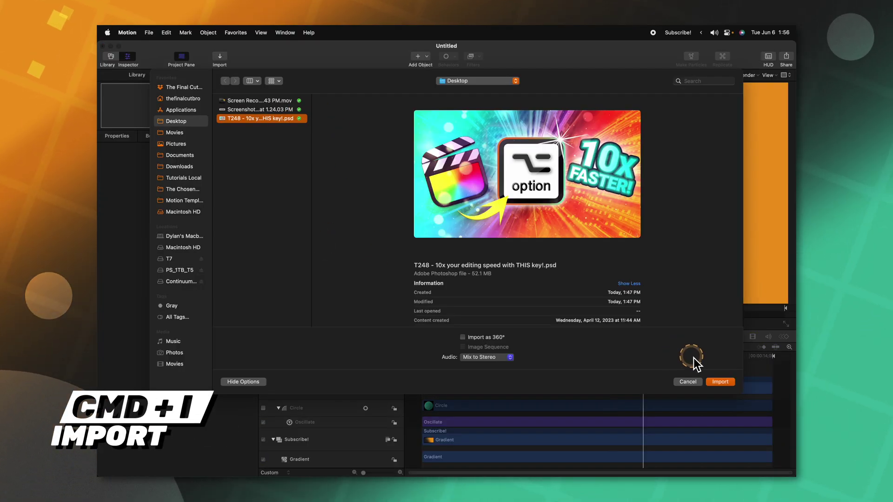
left_click(720, 382)
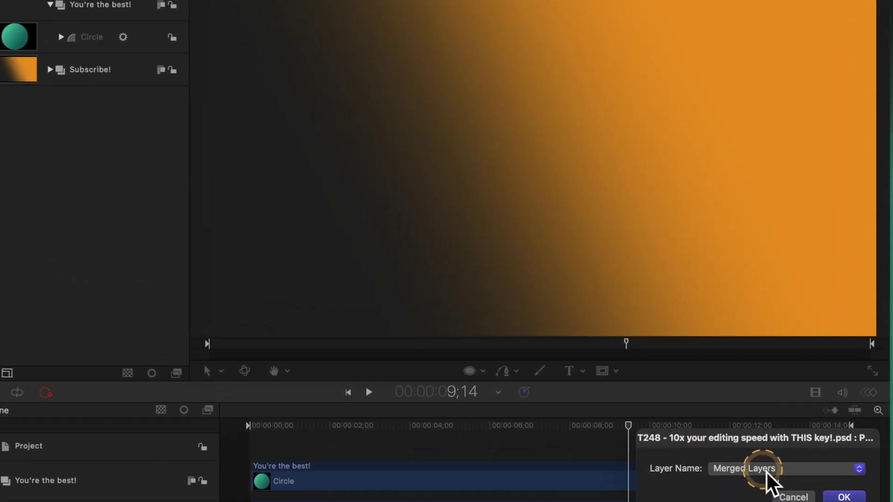
left_click_drag(756, 438, 514, 211)
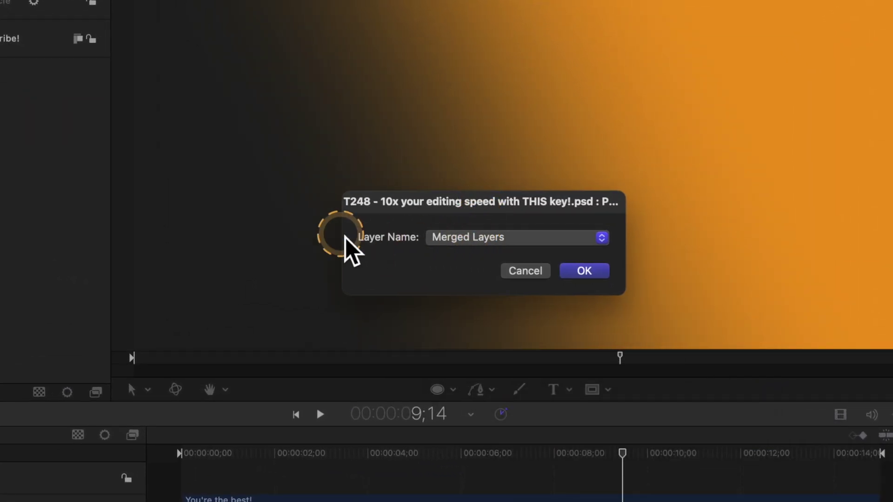
left_click(467, 238)
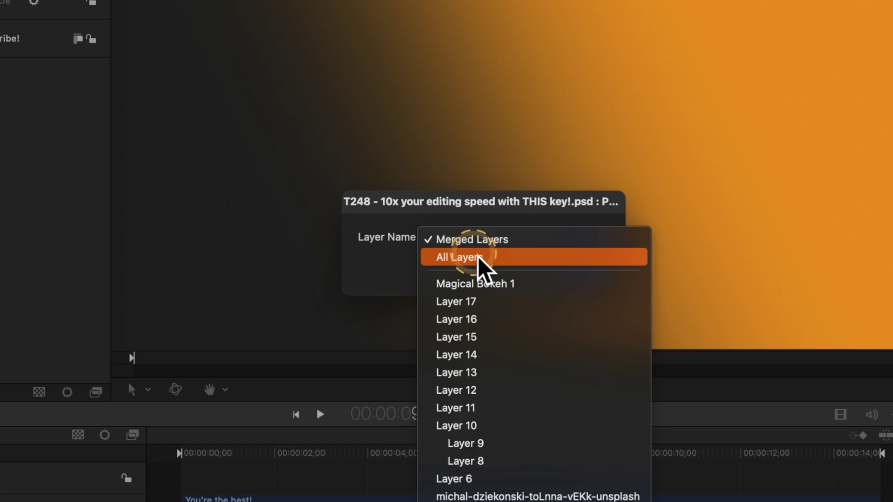
left_click(478, 257)
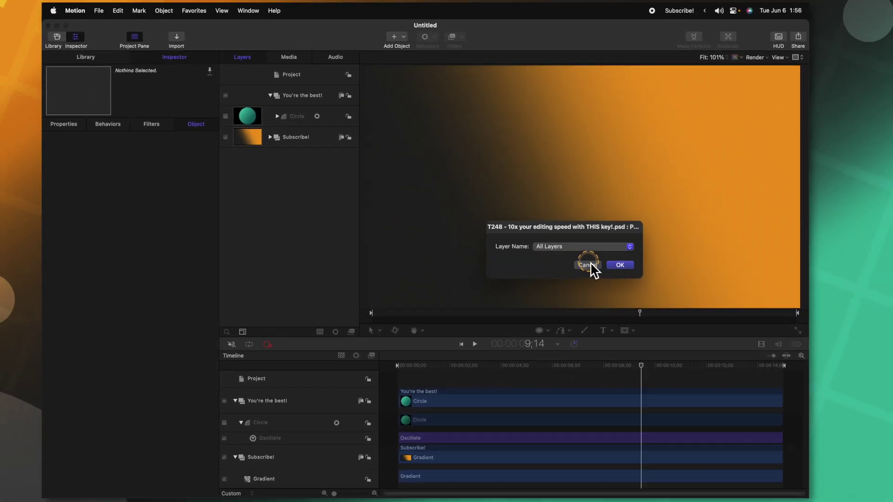
left_click(587, 264)
Drag the thumbnail PSD from the Desktop into the Layers list, importing all layers separately.
mouse_move(279, 493)
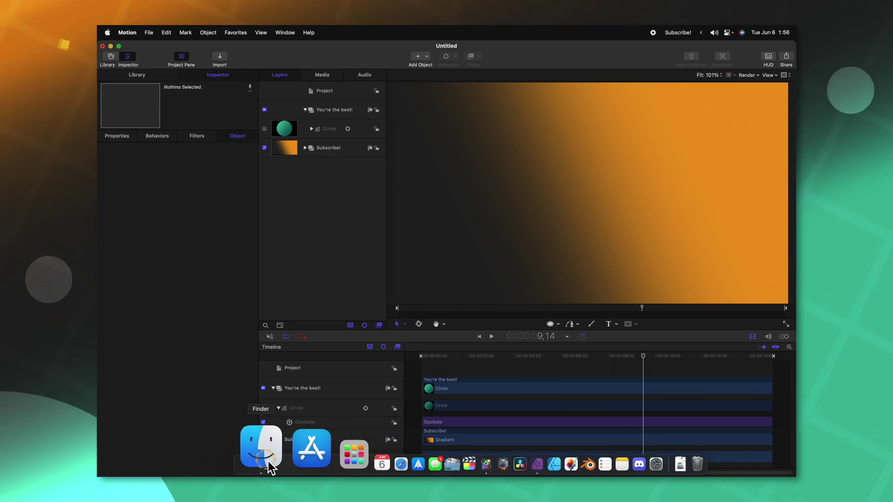
left_click(261, 447)
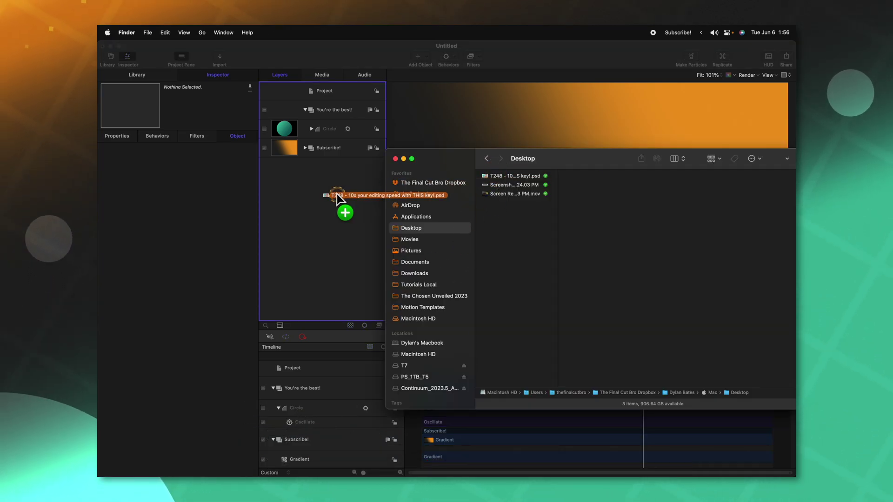
left_click_drag(337, 194, 337, 195)
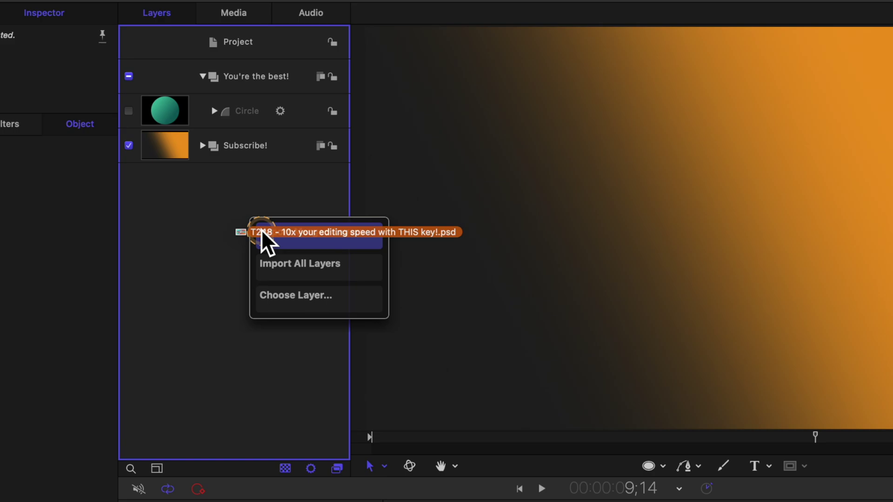
left_click_drag(263, 239, 320, 270)
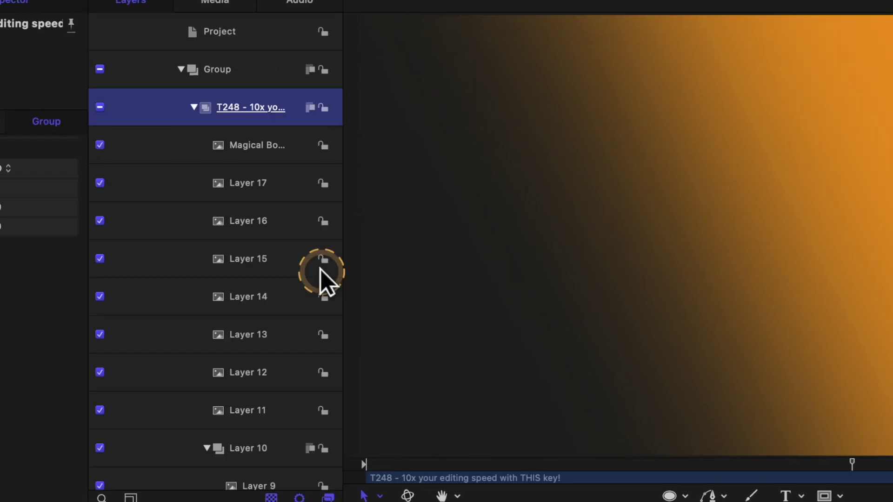
scroll(258, 347, "down", 1)
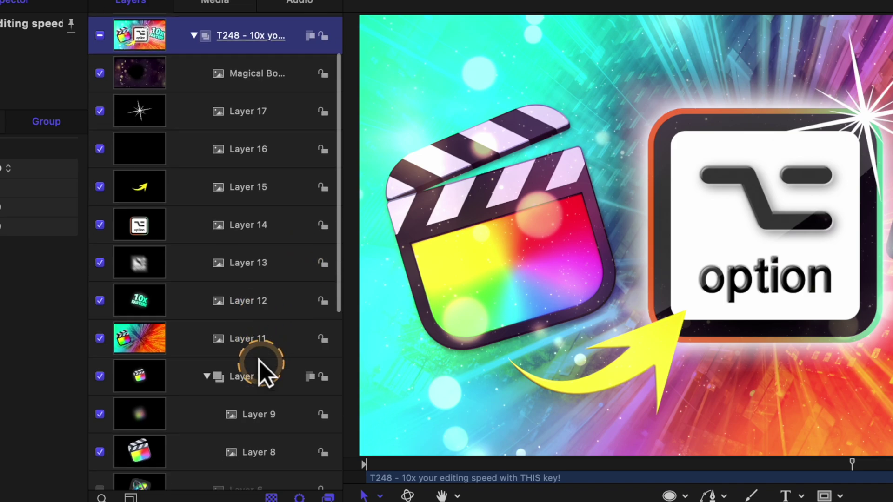
scroll(259, 361, "up", 1)
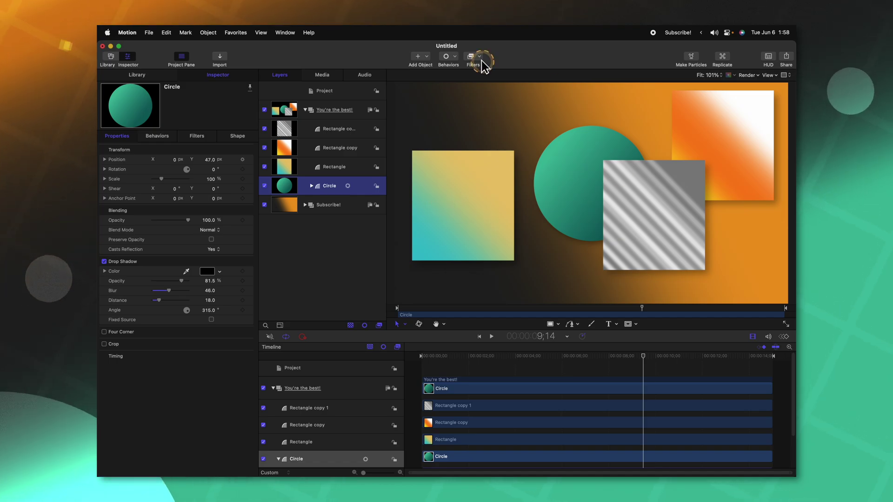
Select the Rectangle, Rectangle copy and Rectangle copy 1 layers in turn.
left_click(641, 287)
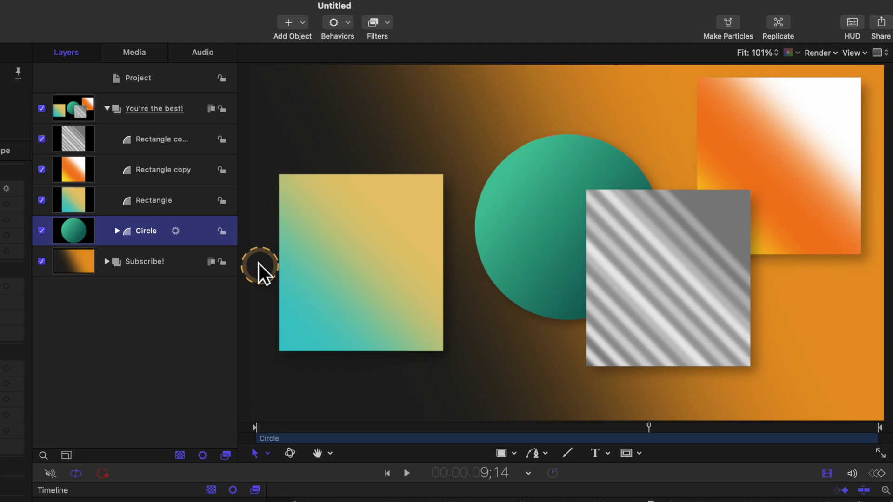
left_click(155, 199)
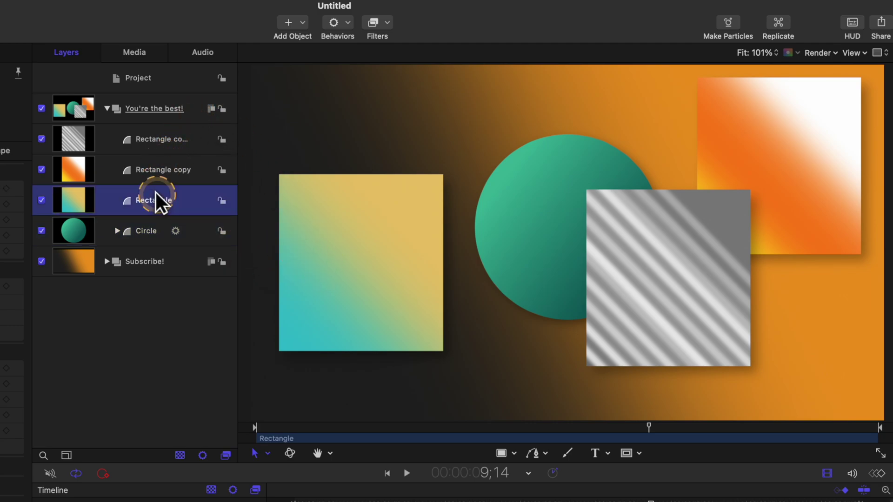
left_click(160, 170)
left_click(165, 139)
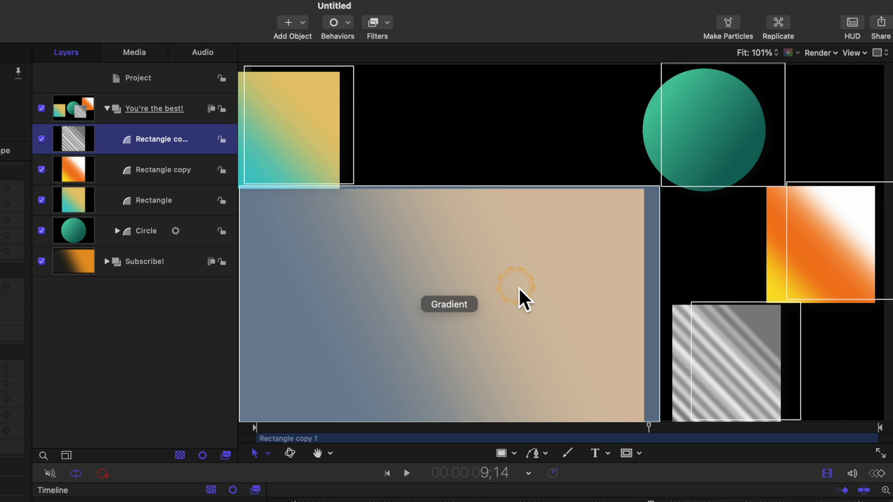
Pick Gradient, Rectangle and Circle from the canvas layer spread, then select Rectangle copy at 06;17.
left_click(518, 286)
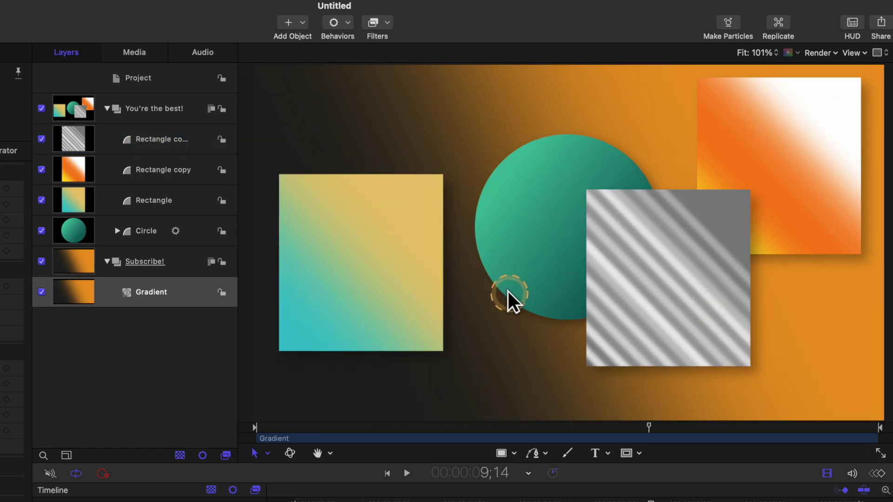
left_click(508, 291)
left_click(361, 169)
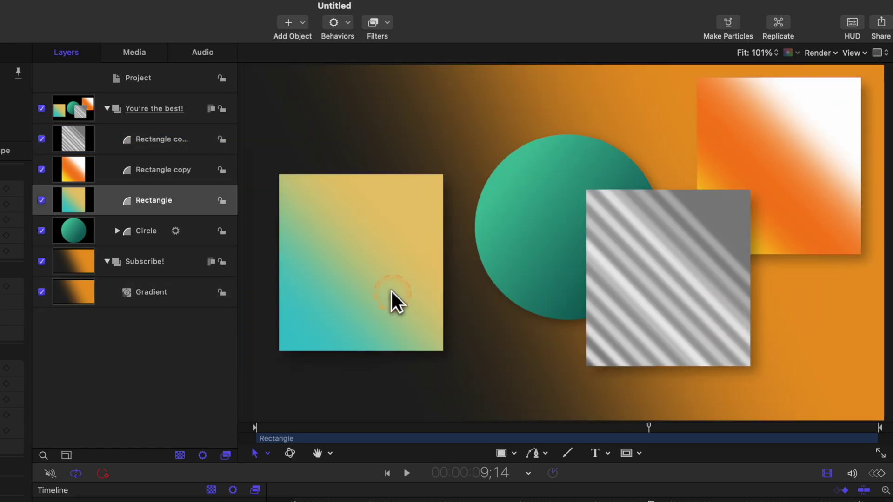
left_click(392, 302)
left_click(674, 124)
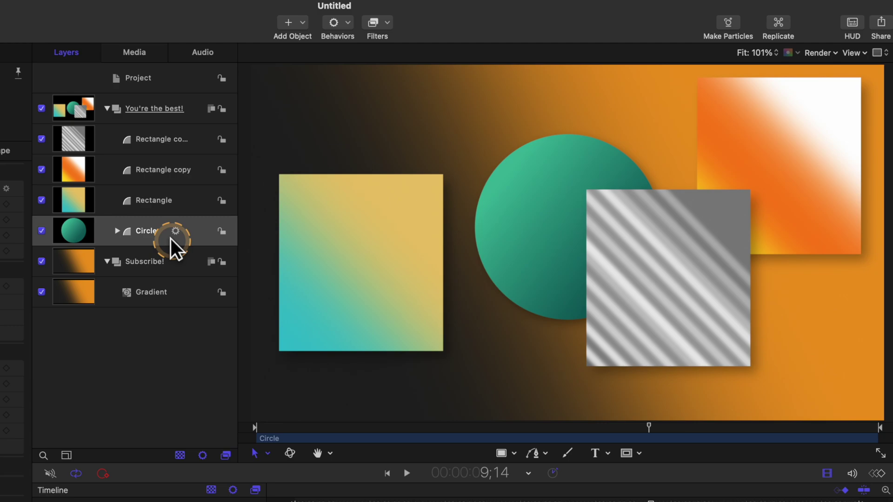
left_click(849, 319)
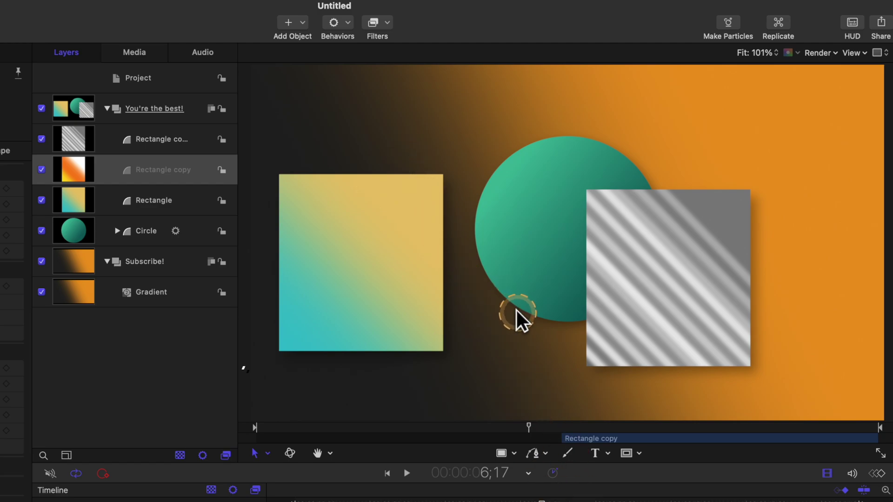
Expose every layer separately across the canvas with Shift+X.
key("shift+x")
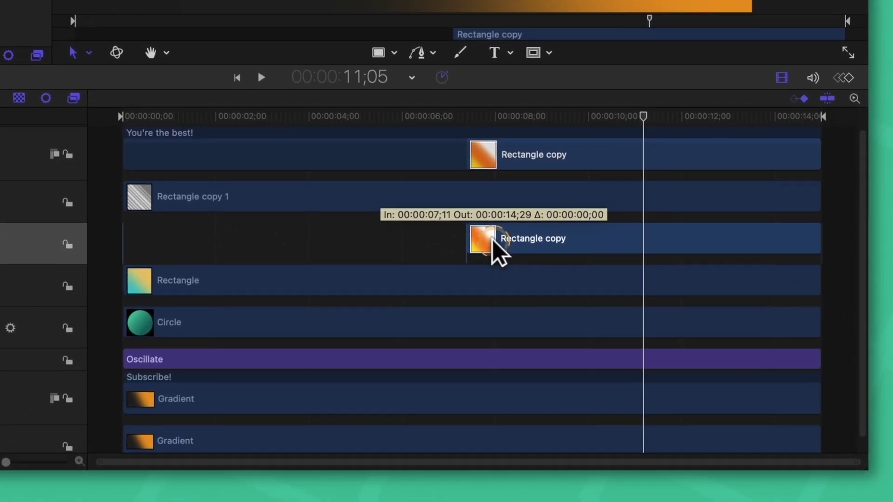
left_click_drag(492, 239, 462, 238)
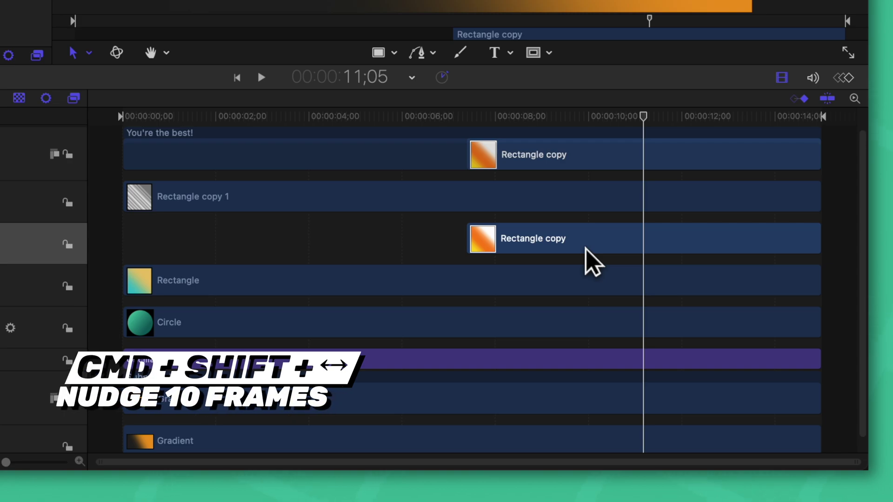
key("super+shift+Left")
key("super+shift+Right")
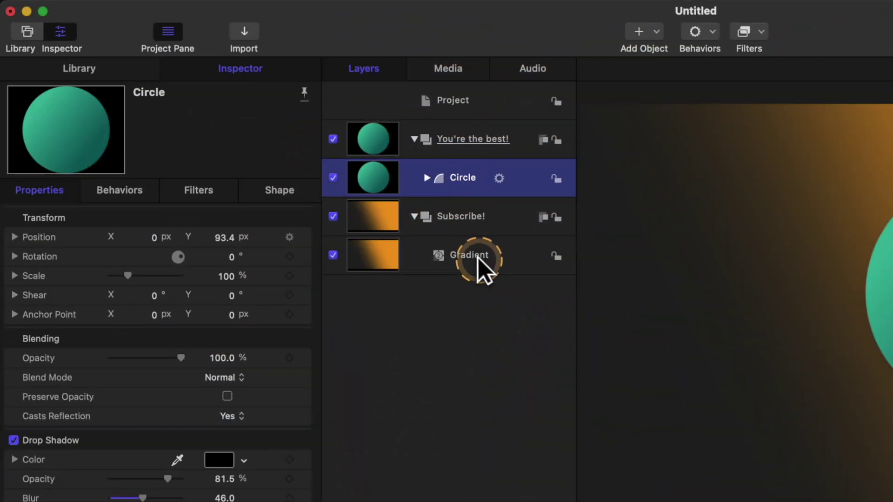
Pin the Inspector to Circle and confirm it stays while Gradient and Subscribe! are selected.
left_click(474, 258)
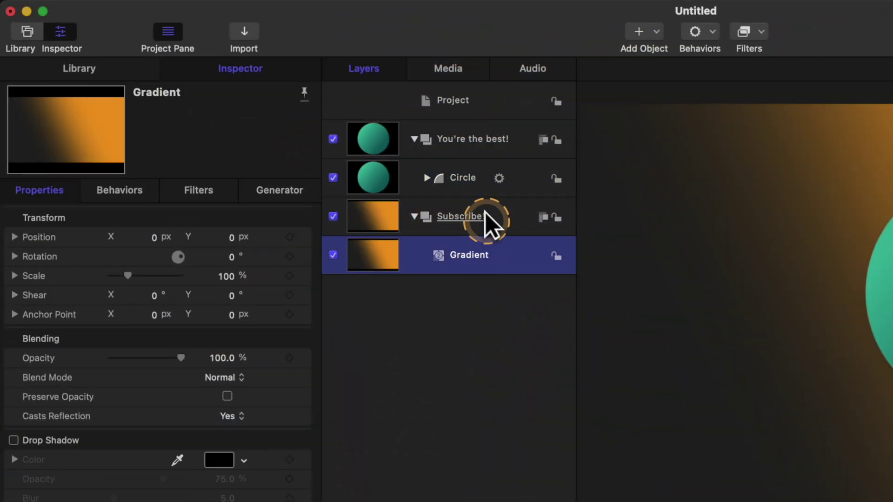
left_click(447, 266)
left_click(475, 175)
left_click(244, 137)
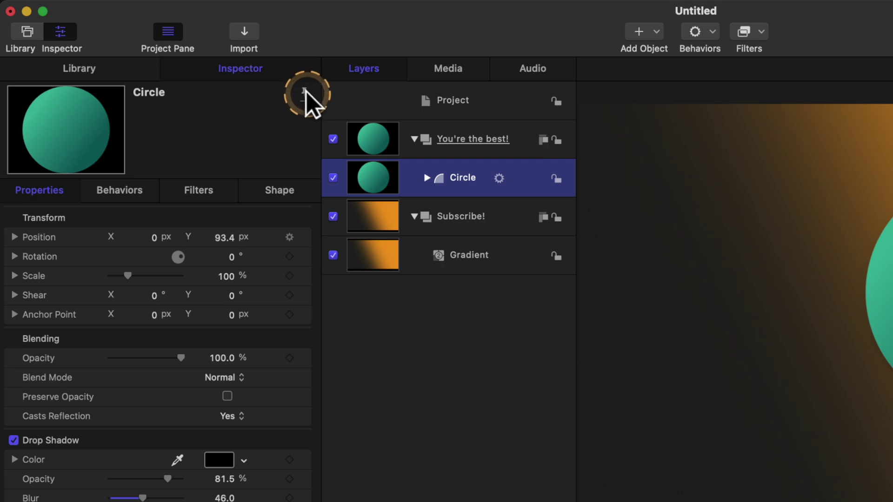
left_click(454, 231)
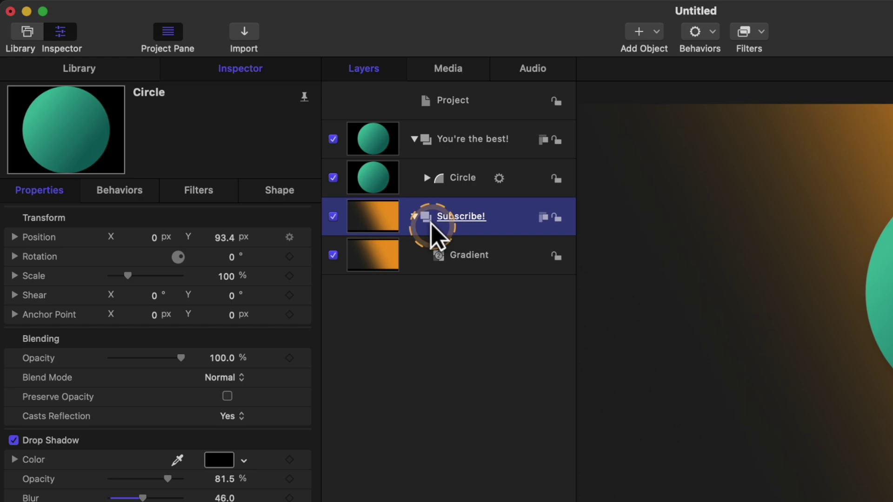
key("Up")
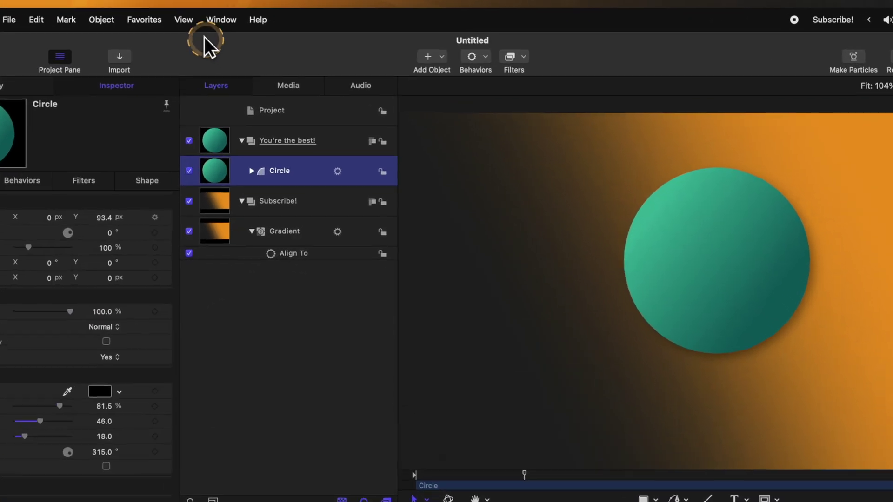
Add the Opacity column to the Layers list, fade the Circle to about 22%, then undo.
left_click(184, 21)
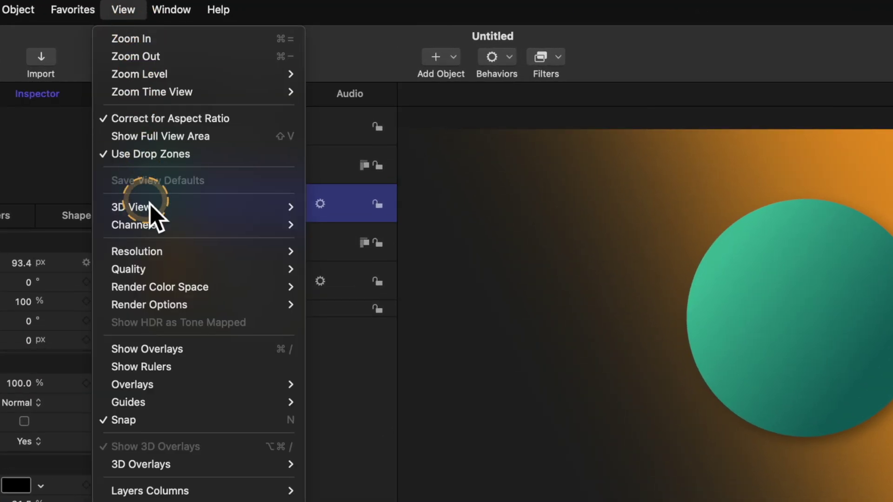
mouse_move(280, 397)
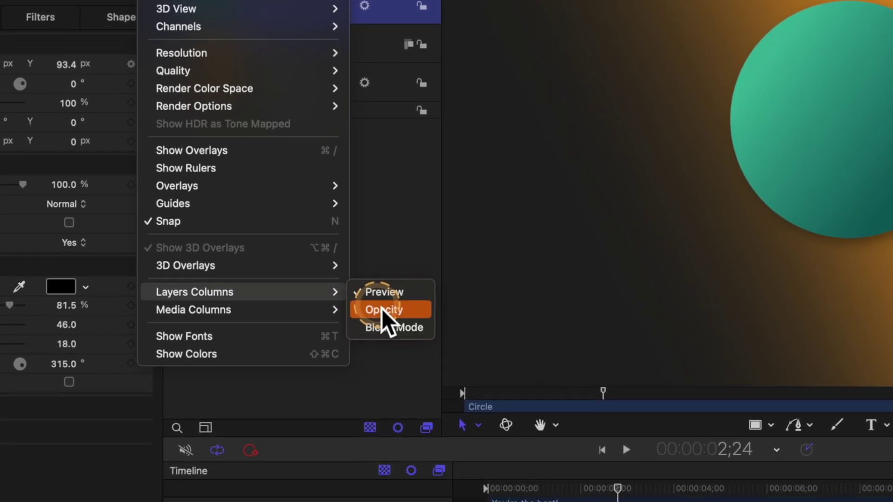
left_click(369, 375)
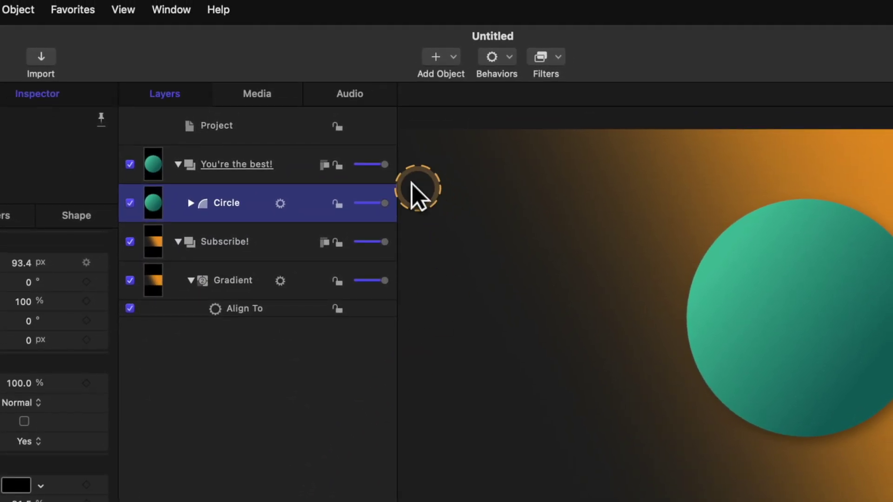
left_click_drag(376, 208, 396, 250)
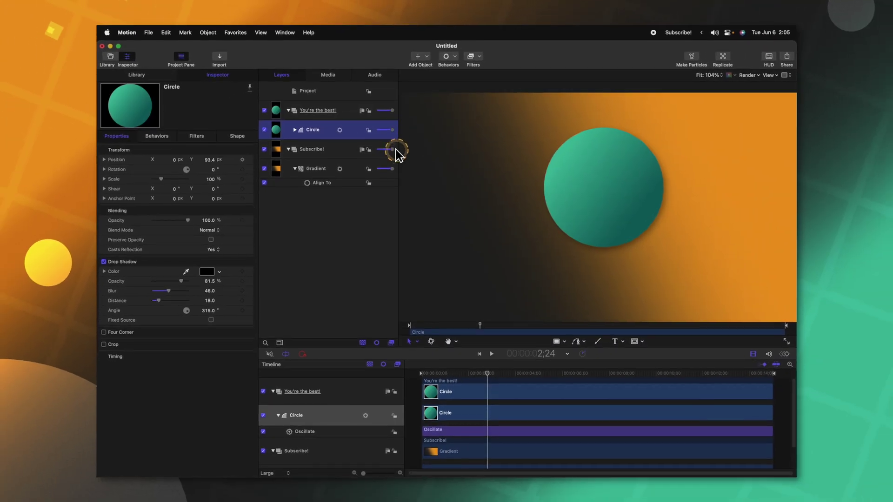
left_click_drag(397, 155, 266, 34)
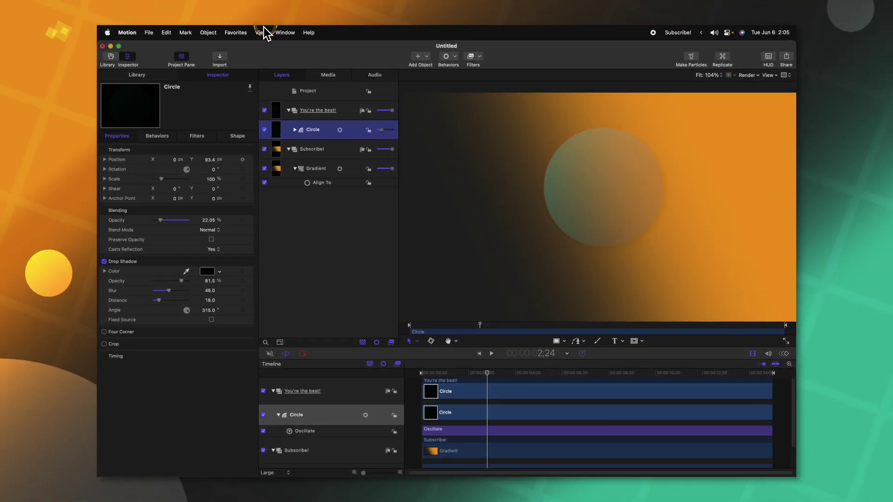
key("super+z")
Add a Blend Mode column to the Layers list.
left_click(260, 32)
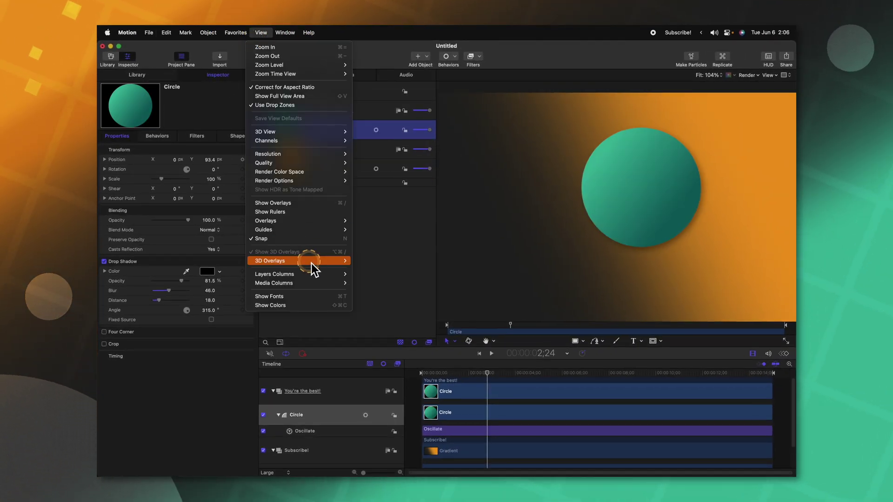
mouse_move(317, 277)
left_click(375, 293)
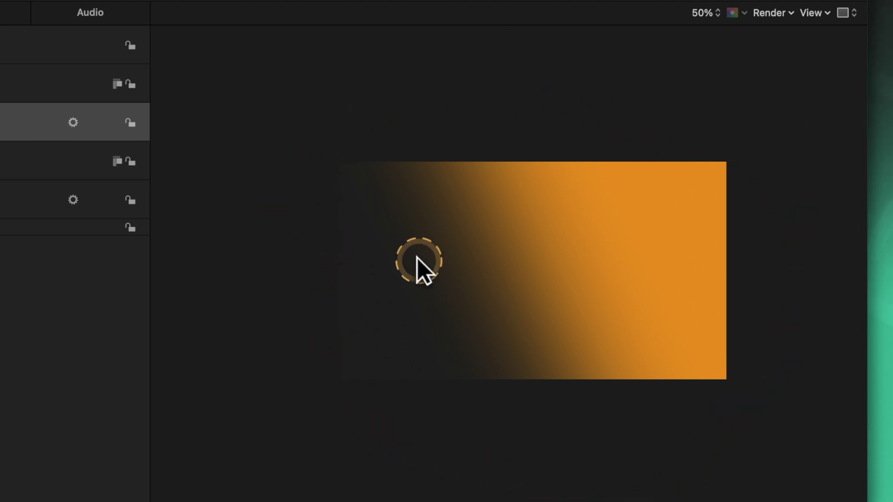
Show the full view area, drag the off-canvas teal circle onto the orange gradient, and play.
key("shift+v")
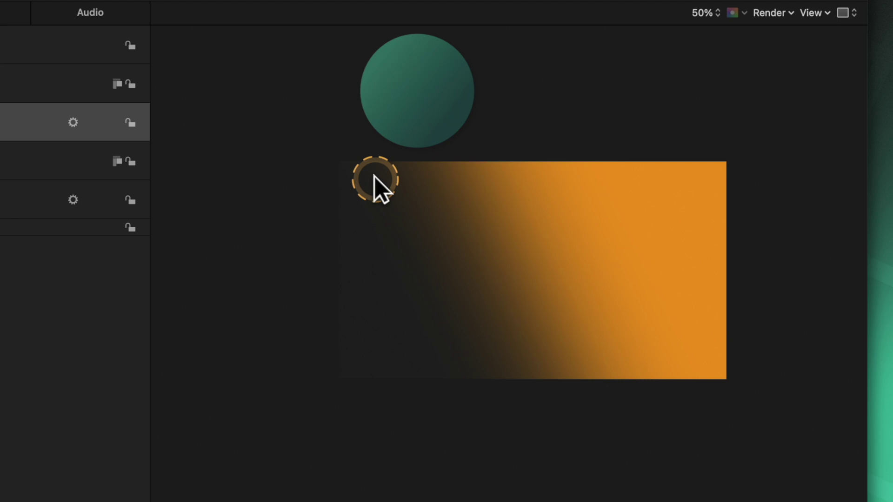
left_click_drag(422, 99, 432, 154)
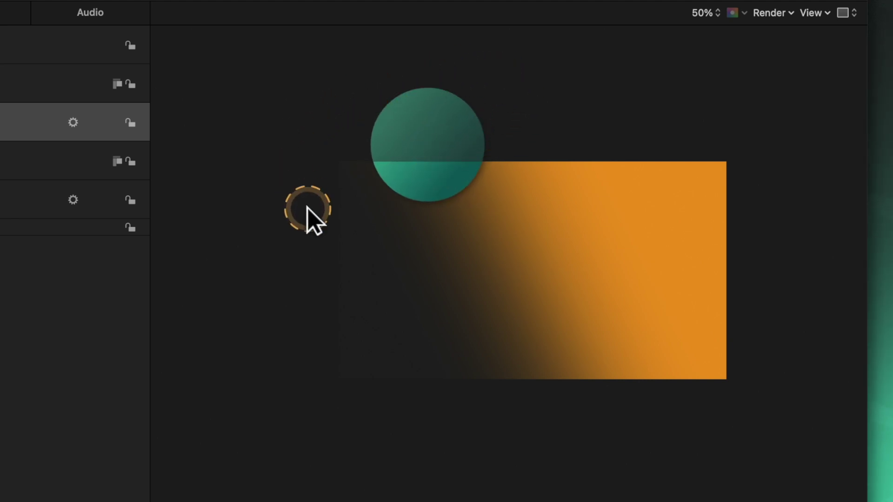
key("space")
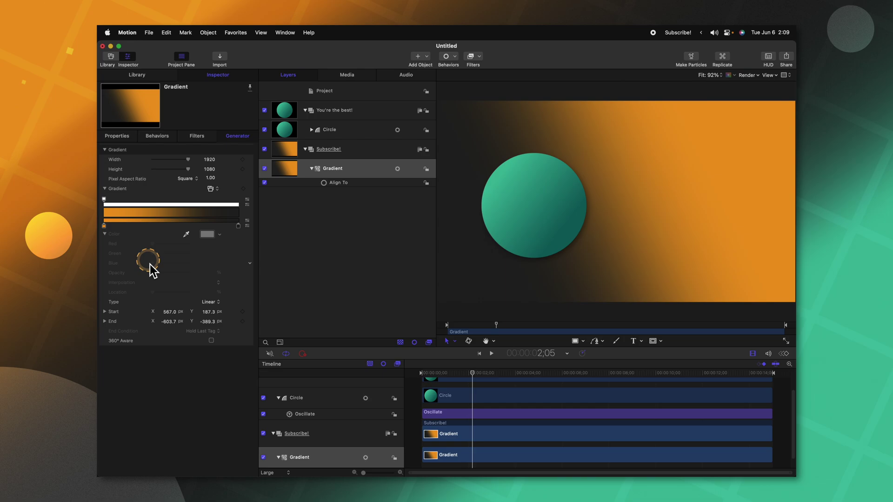
Drag the gradient's onscreen start handle to the upper left, to X 466.8, Y −237.5.
left_click_drag(169, 311, 256, 303)
key("super+z")
key("super+z")
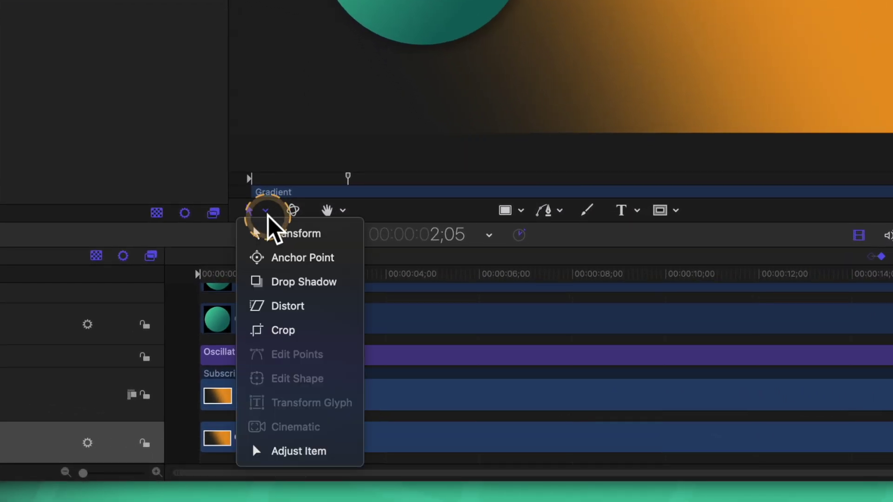
left_click_drag(268, 215, 316, 459)
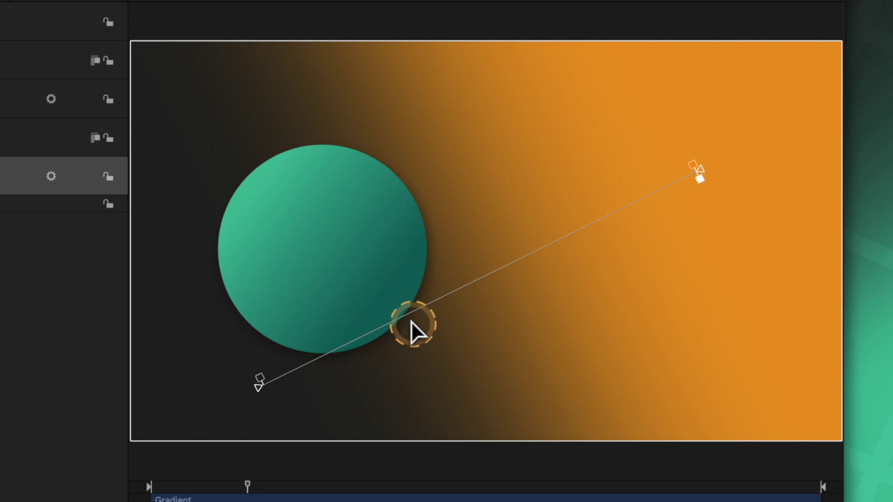
left_click_drag(253, 372, 200, 99)
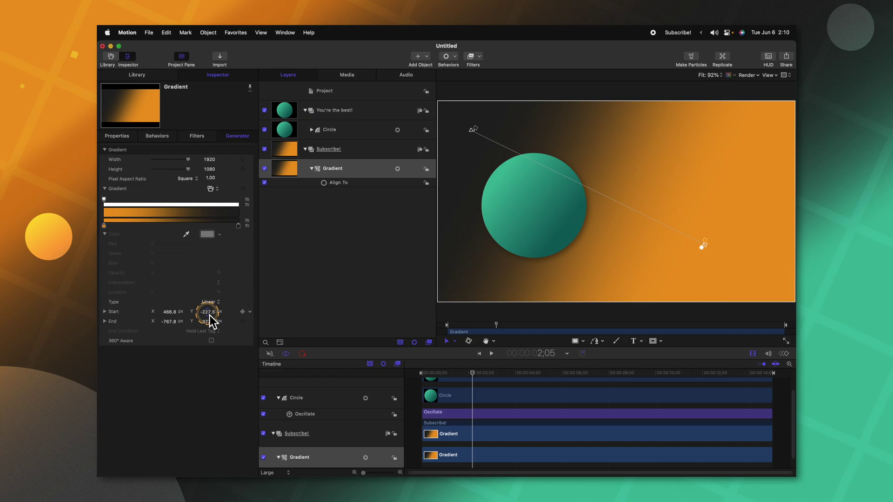
left_click(528, 189)
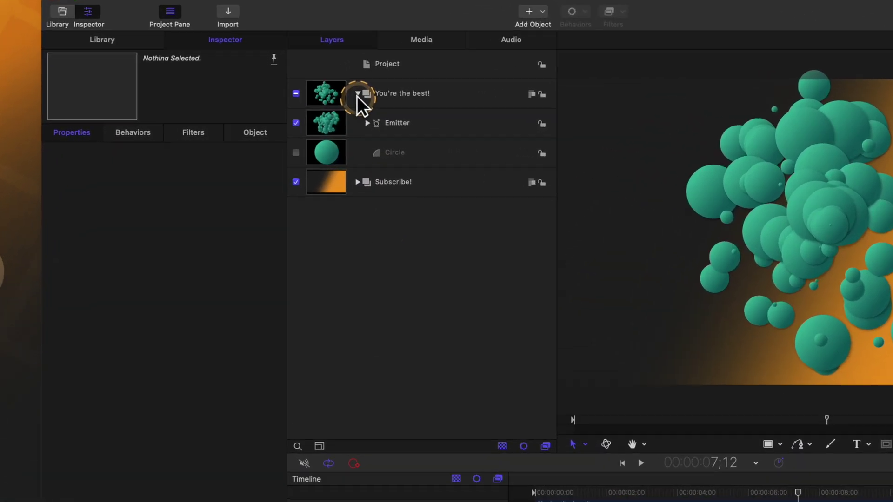
Clone the You're the best! group with K and hide the original group.
left_click(341, 115)
left_click(475, 88)
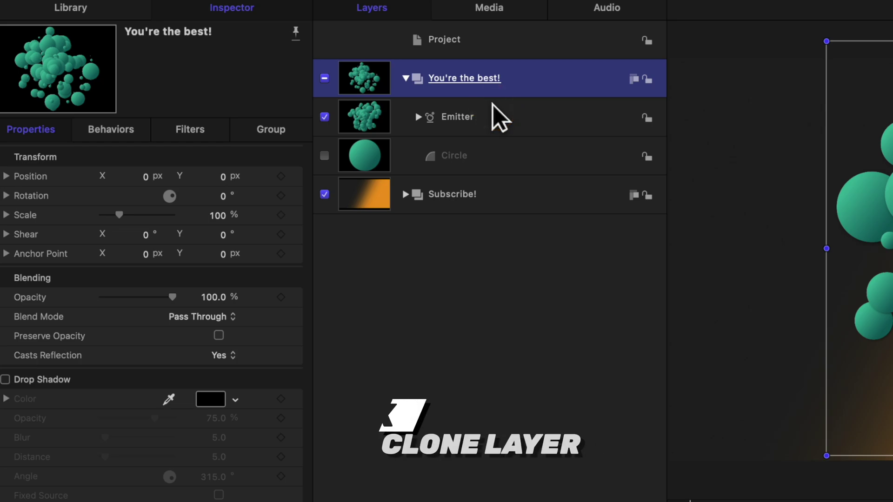
key("k")
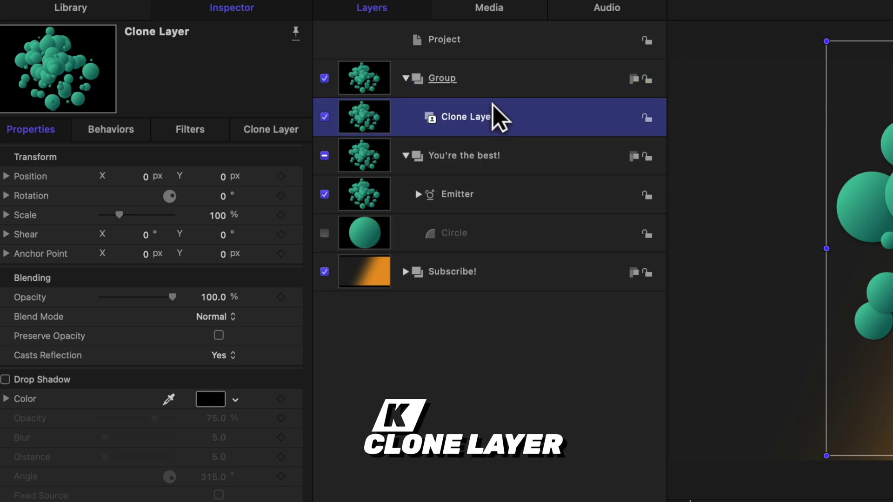
left_click(325, 156)
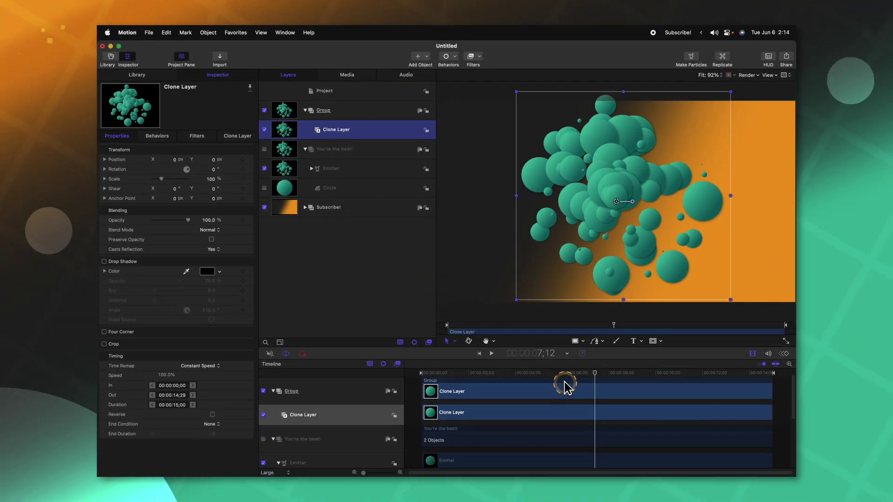
mouse_move(568, 372)
left_mouse_down()
mouse_move(502, 371)
mouse_move(579, 371)
left_mouse_up()
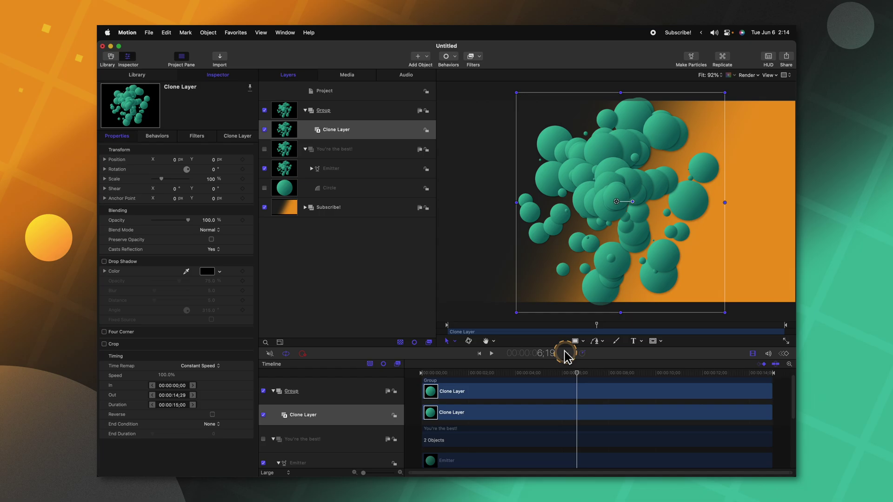
Tick Reverse in the Clone Layer's Timing settings and play it back from about 4 to 13 seconds.
left_click(355, 132)
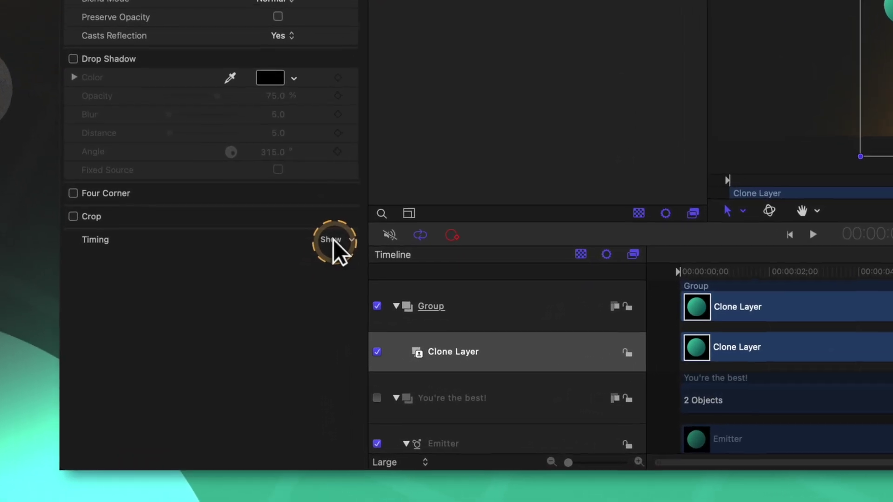
left_click(235, 354)
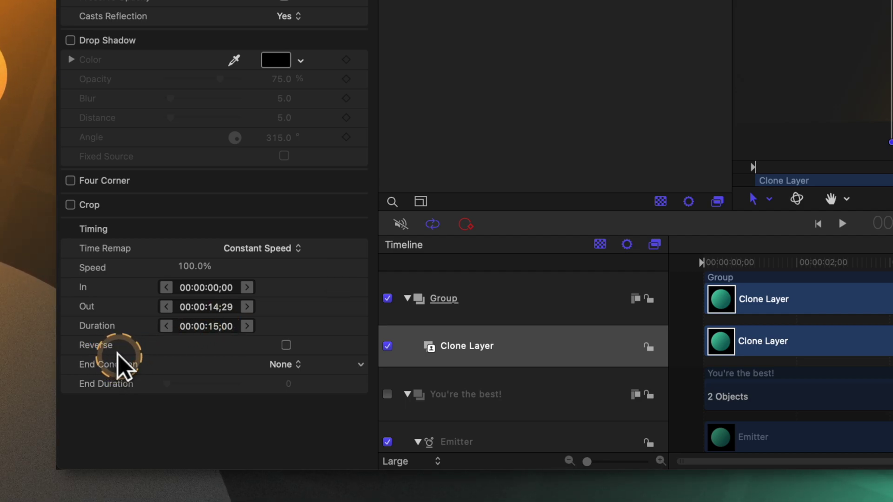
left_click(286, 345)
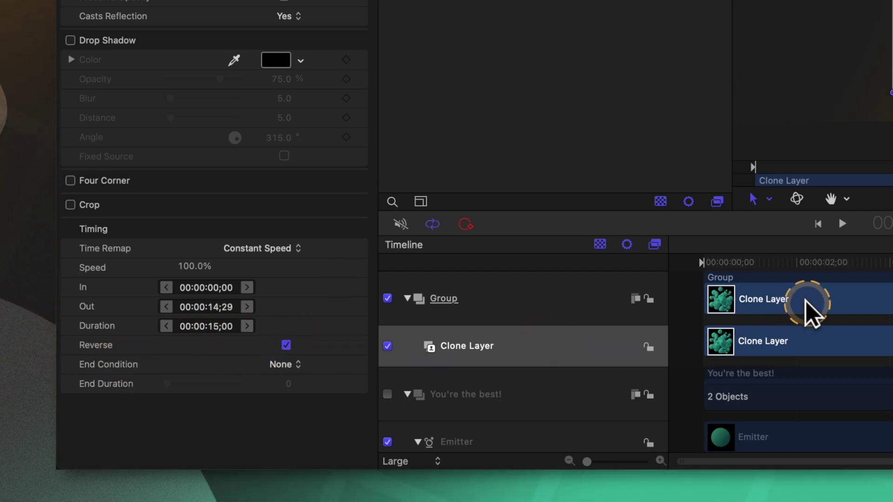
left_click(749, 263)
key("space")
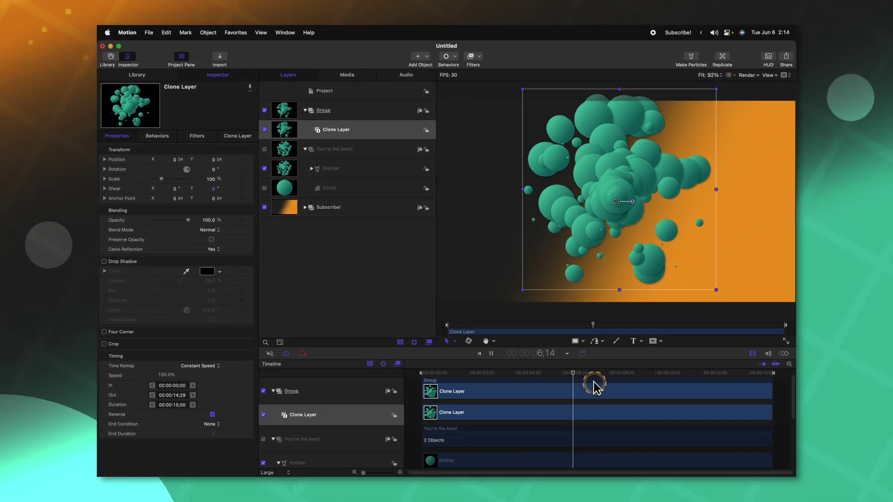
left_click(738, 379)
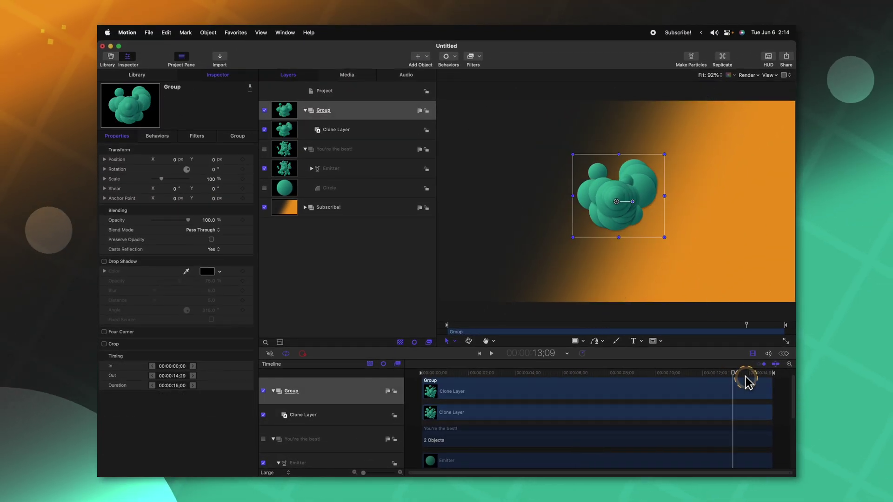